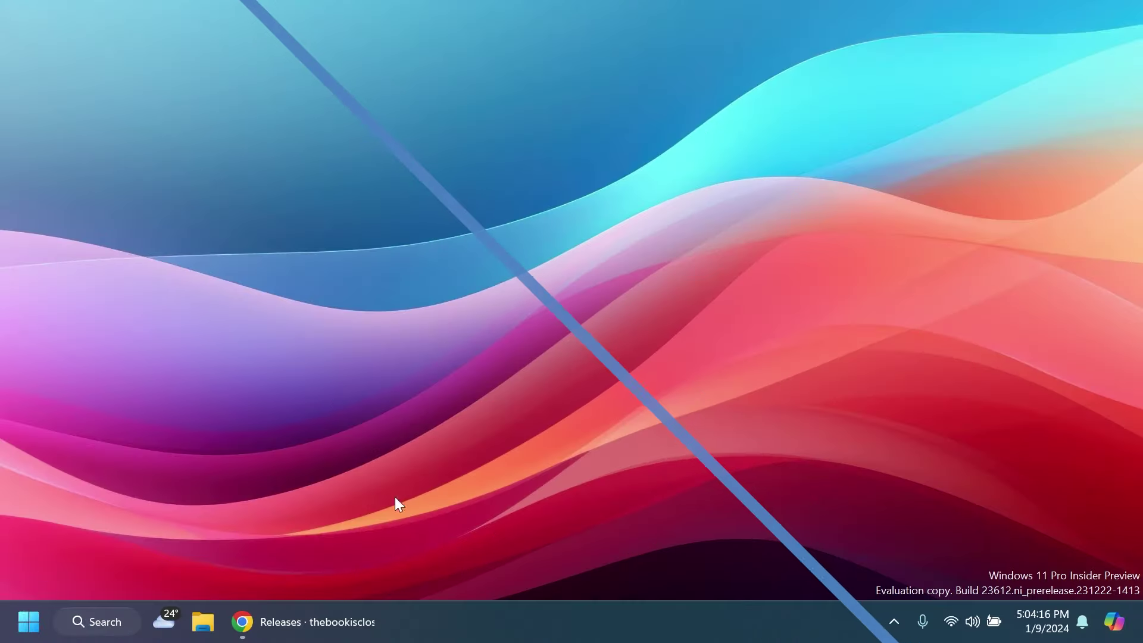
Bring Chrome's ViVe releases page back and scroll down to its Assets list.
click(319, 621)
scroll(582, 333, down, 3)
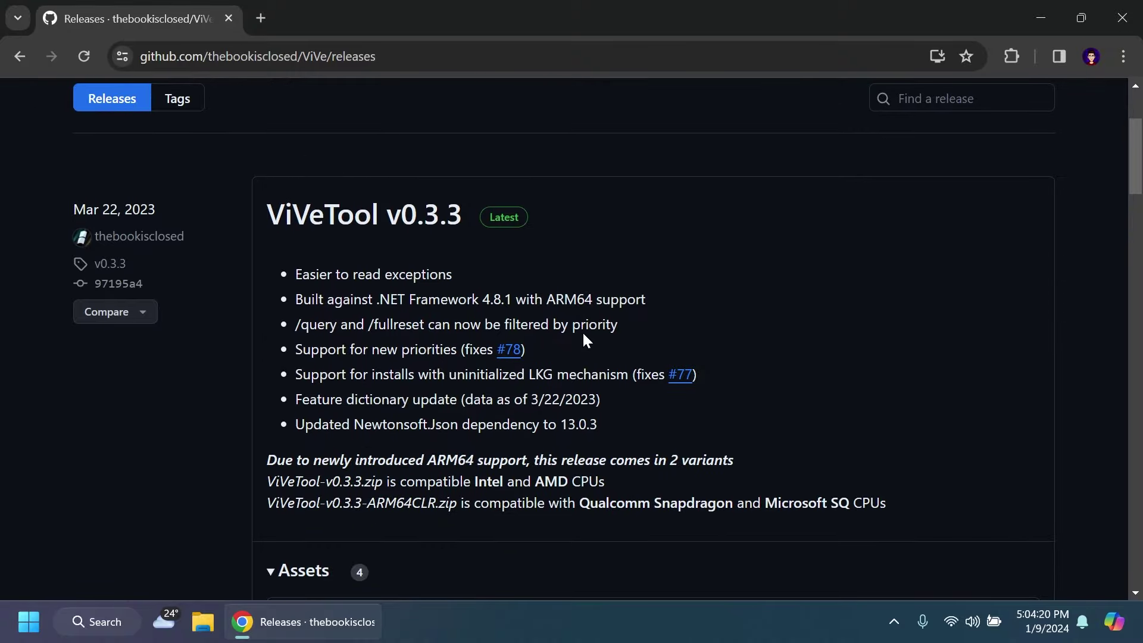
scroll(583, 336, down, 2)
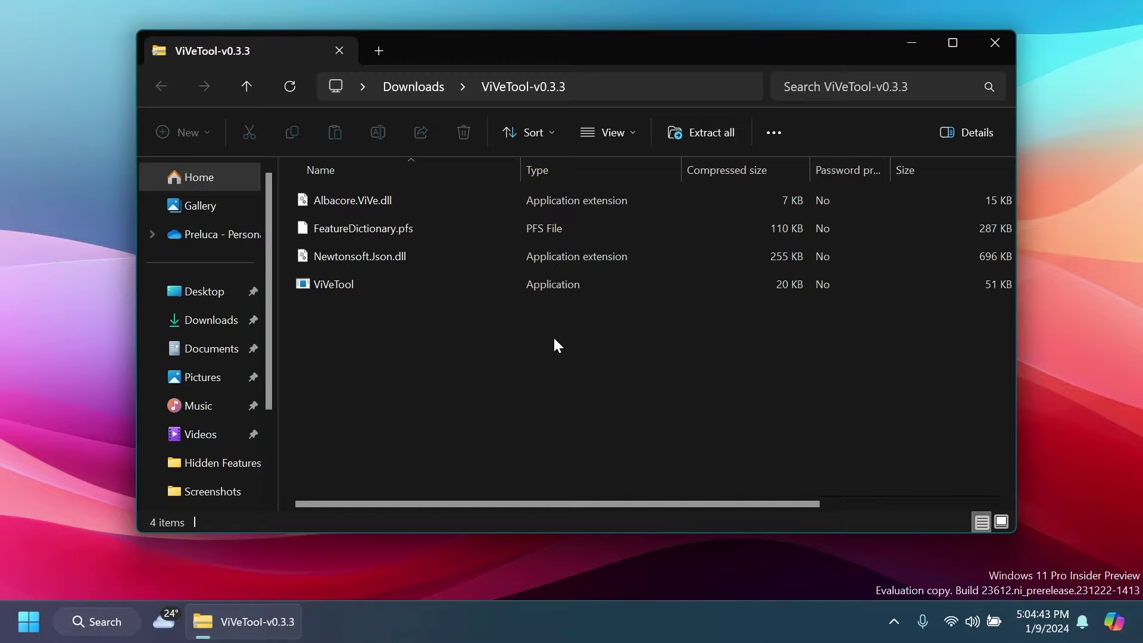
Start Extract all and set the destination folder to C:\Hidden Features.
click(703, 132)
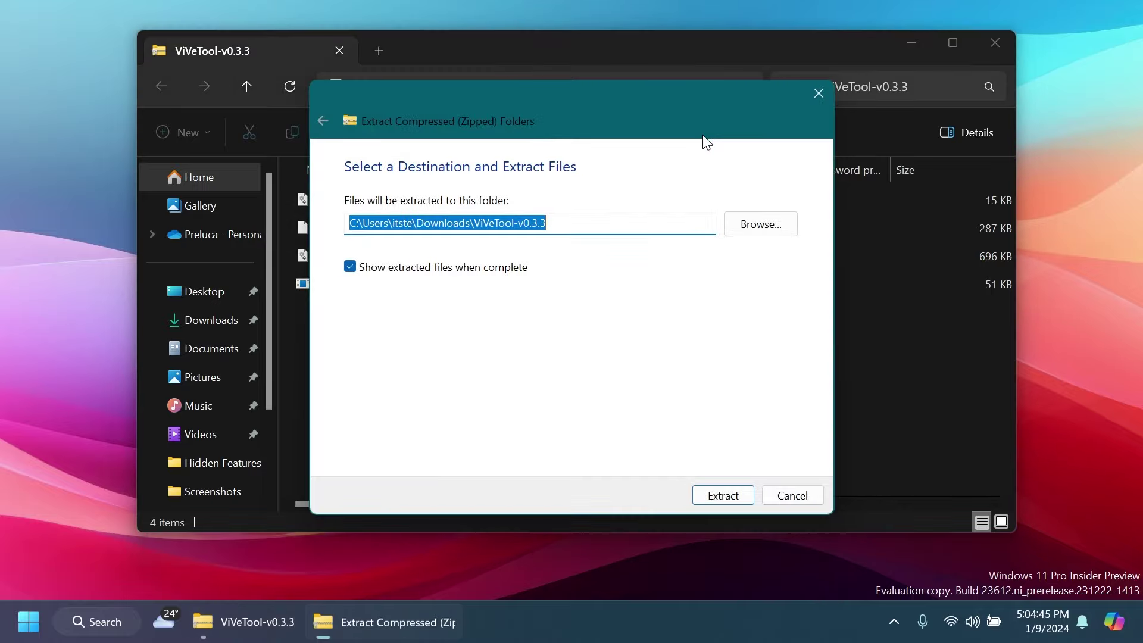
click(762, 228)
scroll(386, 356, down, 3)
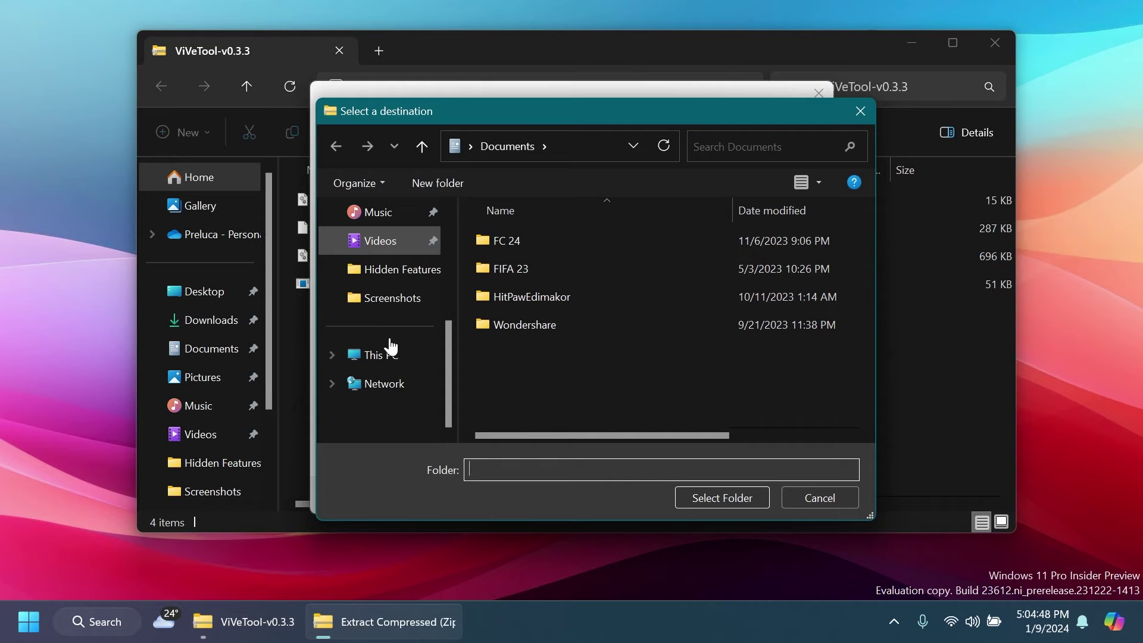
click(385, 356)
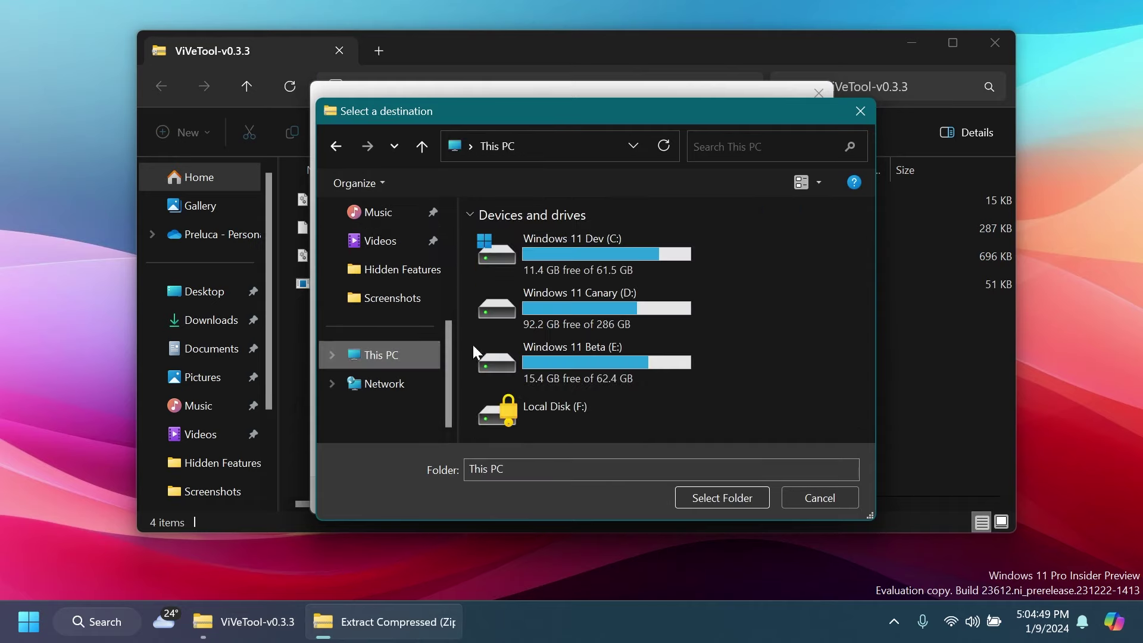
double_click(590, 254)
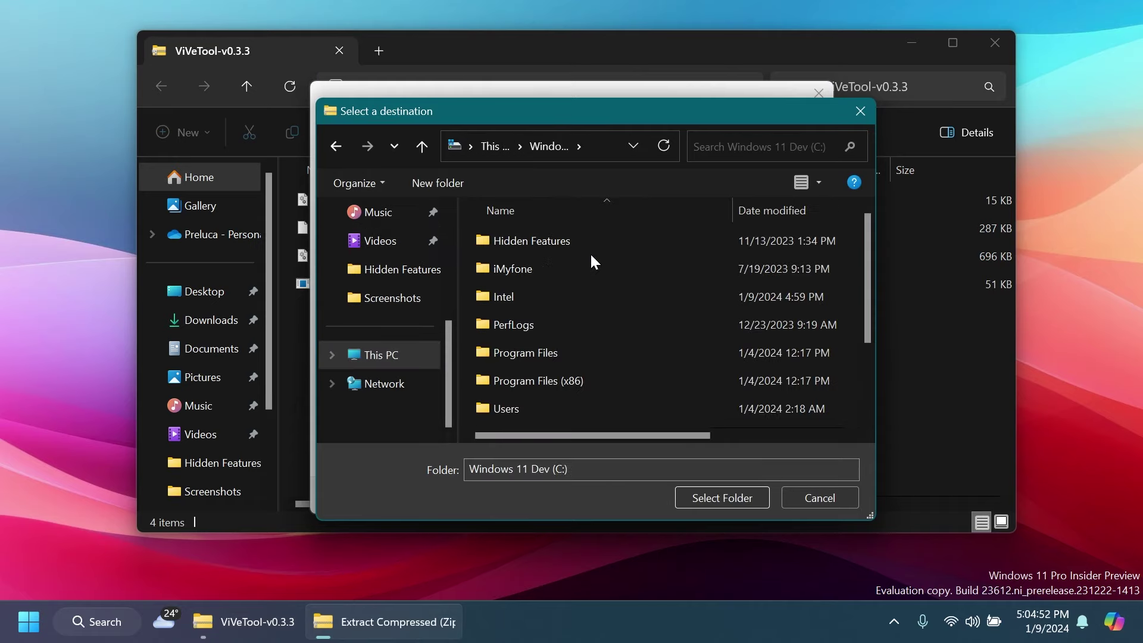
double_click(561, 242)
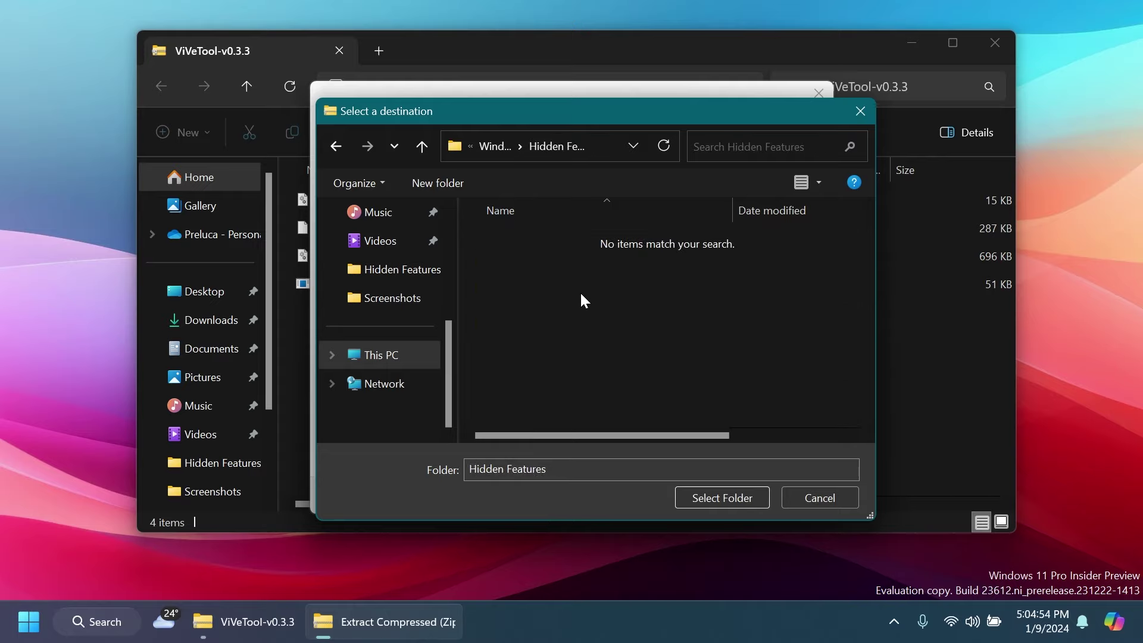
click(705, 503)
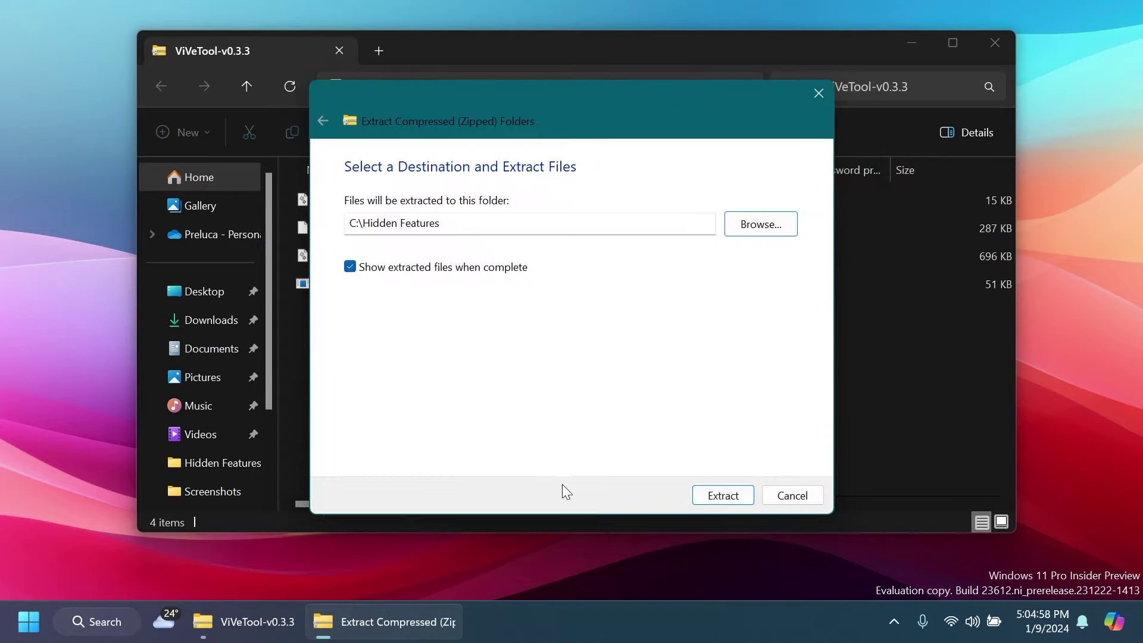
Extract into C:\Hidden Features, replacing the existing files, then close the extracted folder window.
double_click(462, 219)
key(ctrl+a)
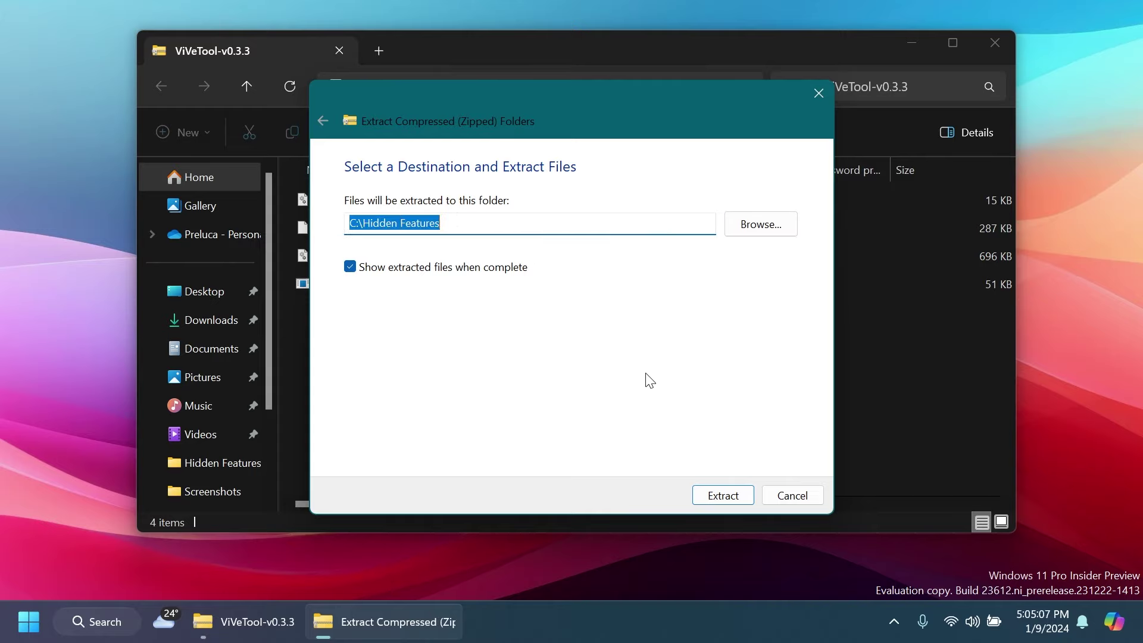
click(722, 495)
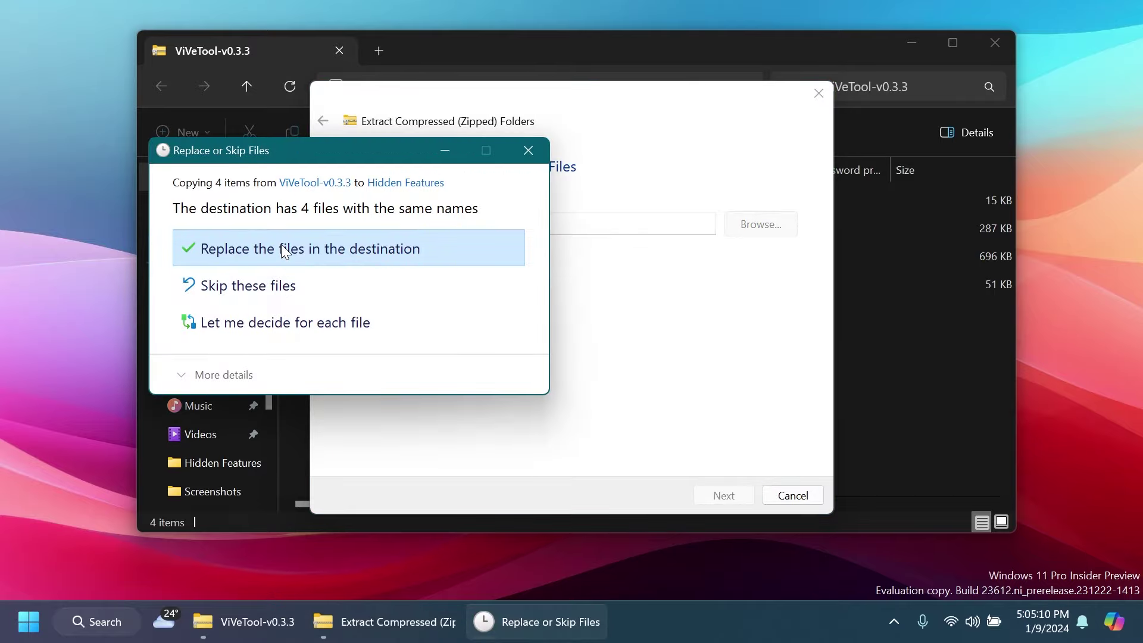
click(285, 251)
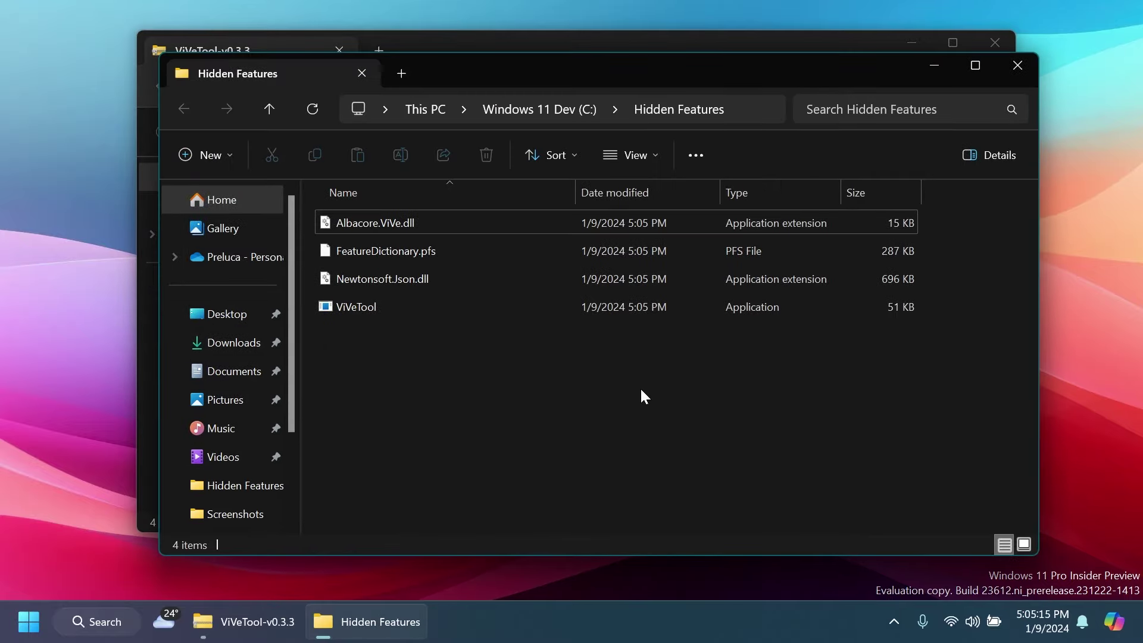
click(1018, 66)
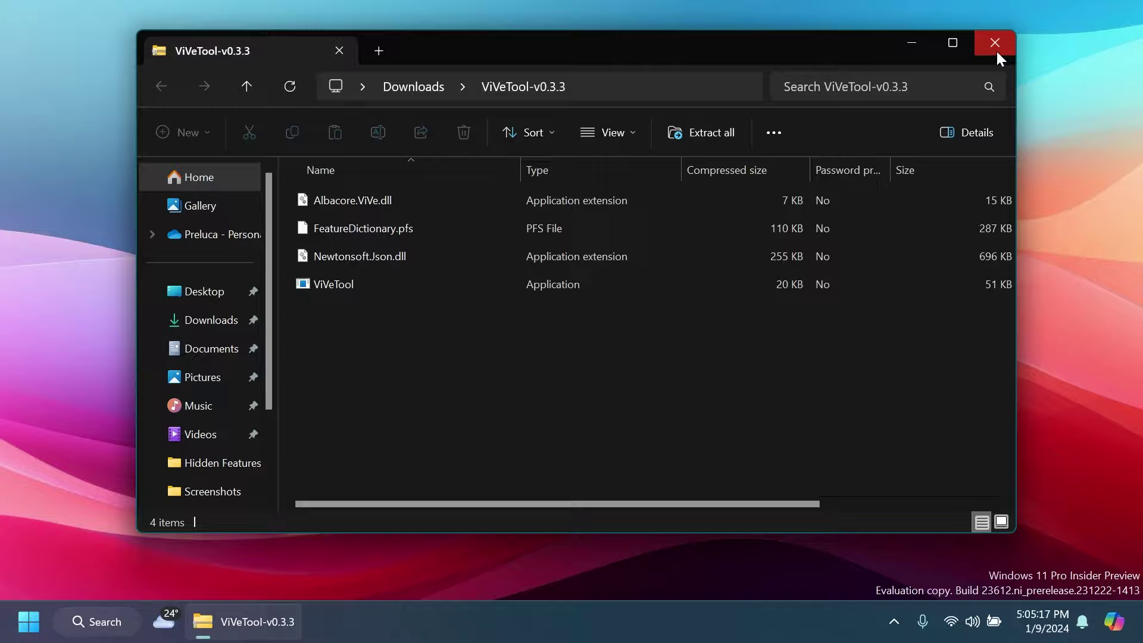
Close the archive window, launch an administrator Command Prompt, and cd to C:\Hidden Features.
click(995, 43)
key(super)
text(cmd)
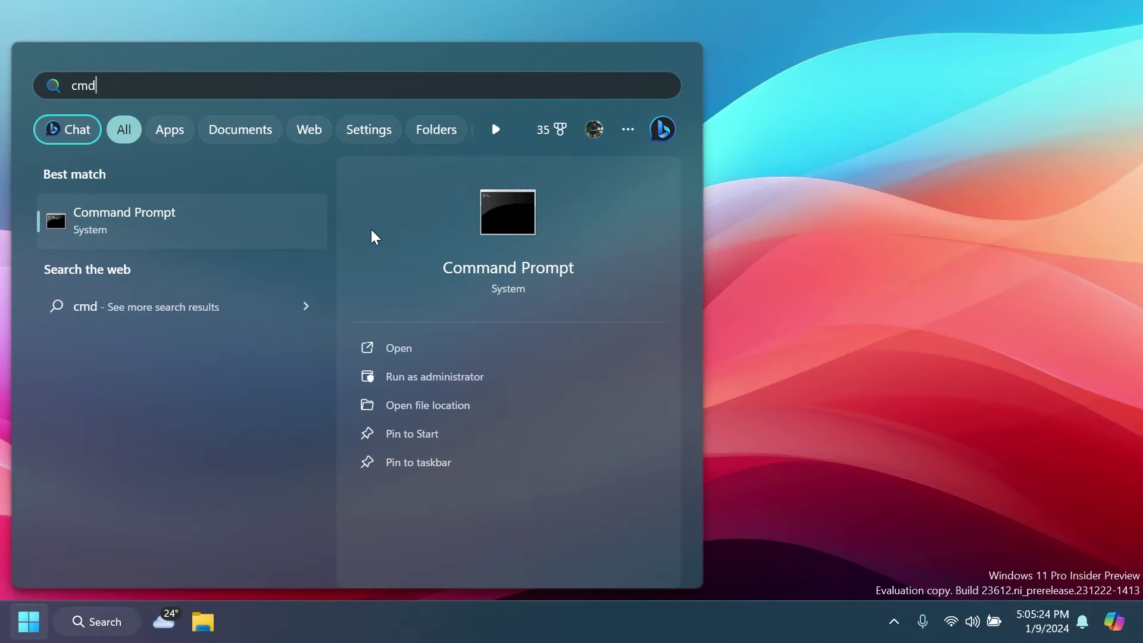
click(434, 377)
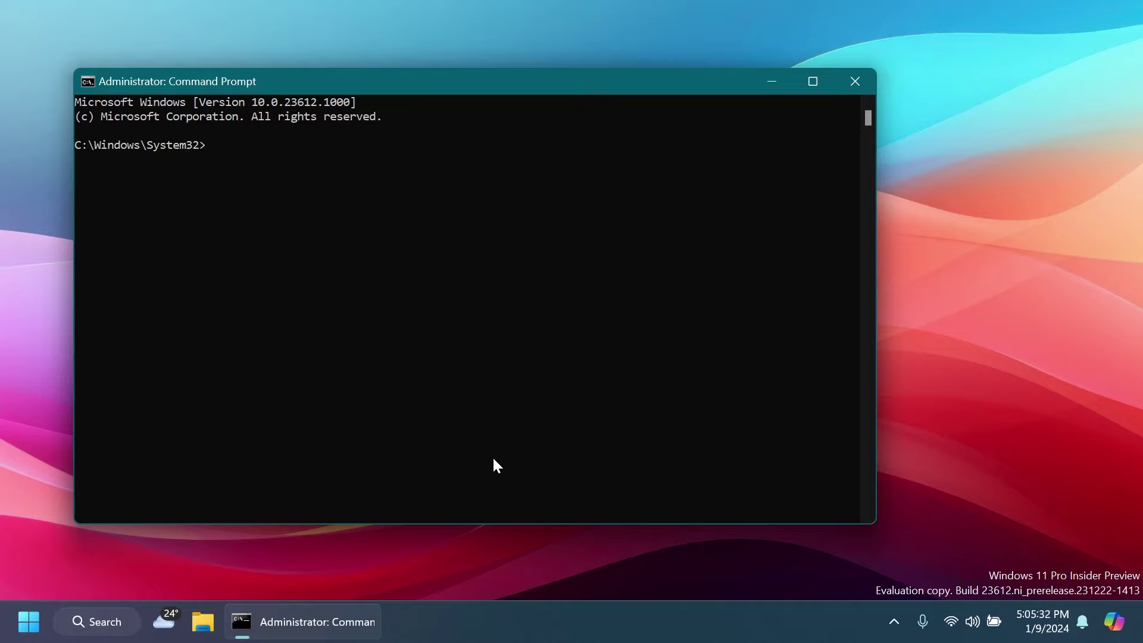
text(cd C:\Hidden Features)
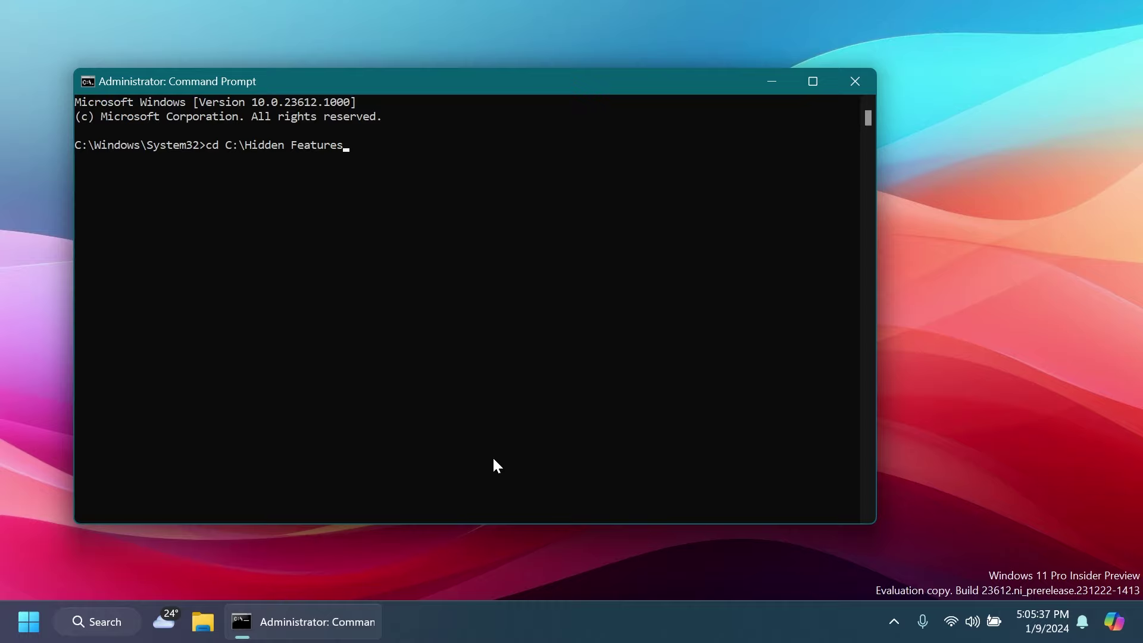
key(Return)
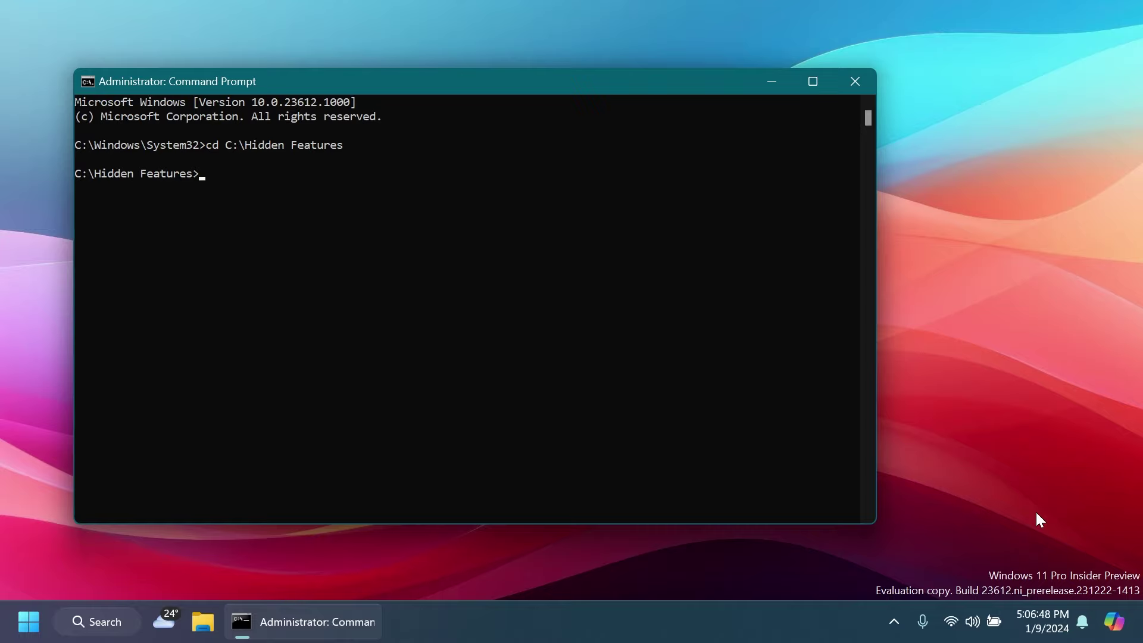
Run vivetool /enable /id:45596742 to enable feature 45596742.
text(vivetool /enable /id:)
text(45596742)
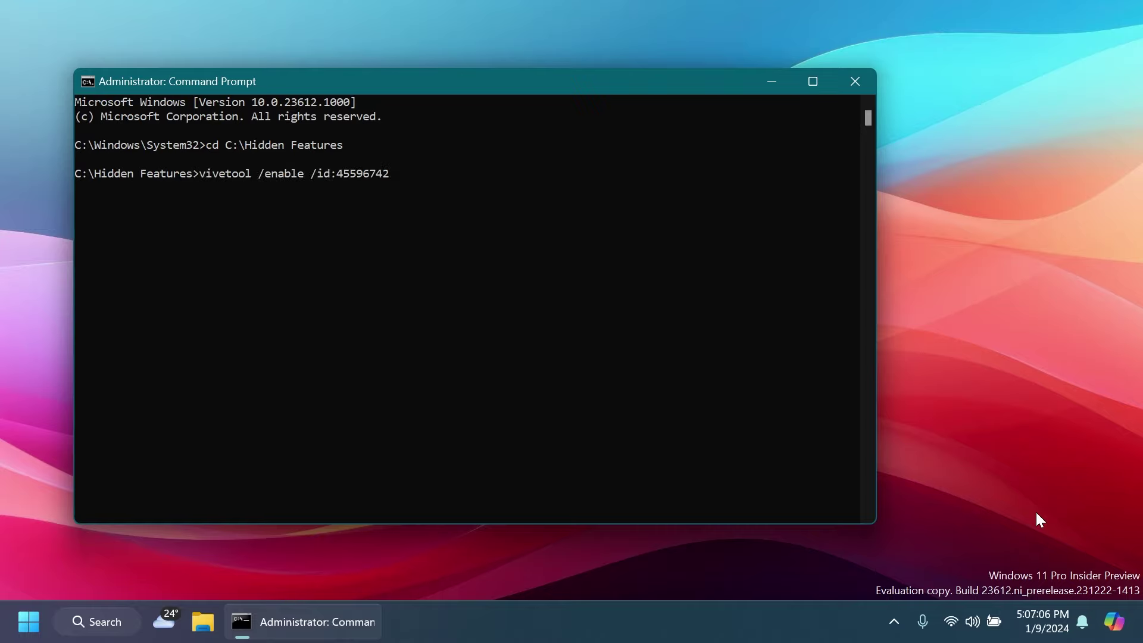
key(Return)
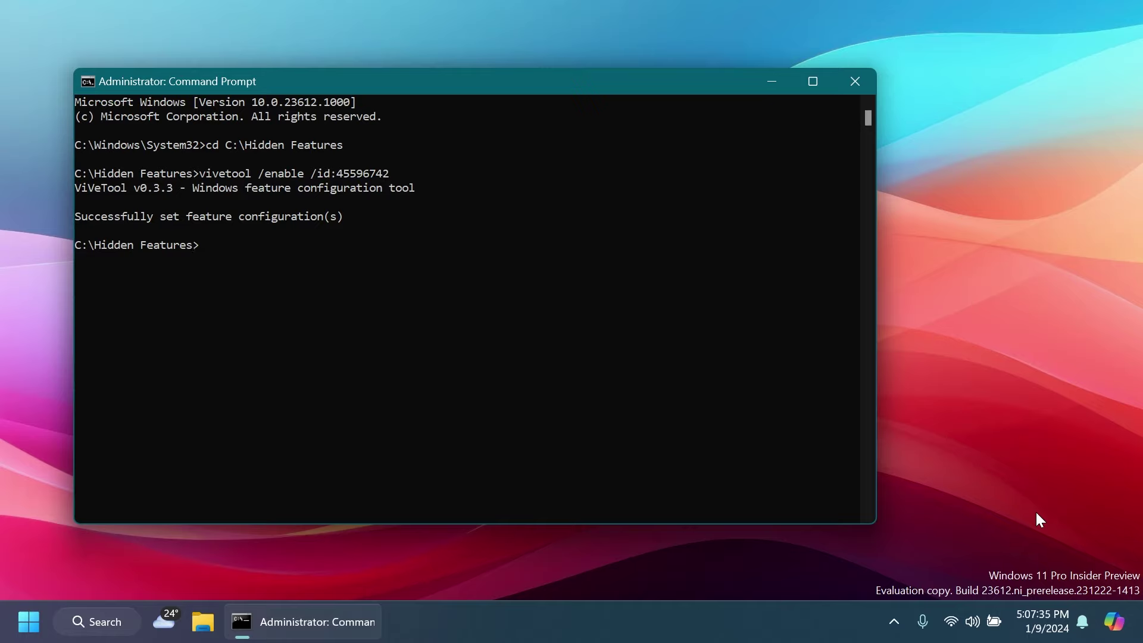
Run vivetool /enable /id:45240877,46375308 to enable both feature IDs.
text(vivetool /enable /id:)
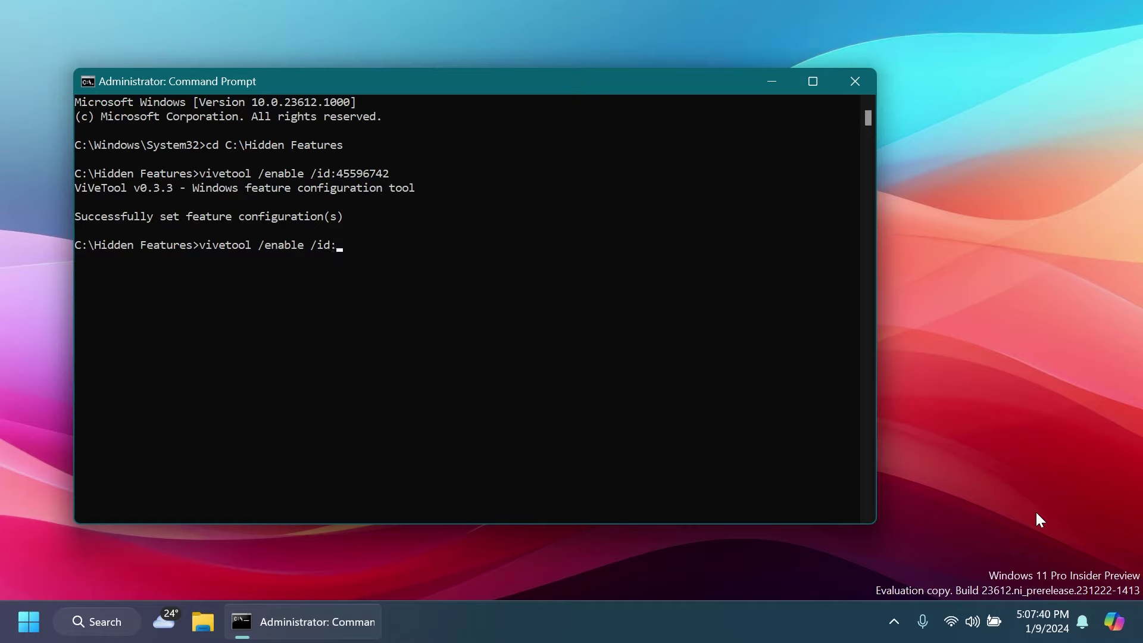
text(45240877)
text(,)
text(46375308)
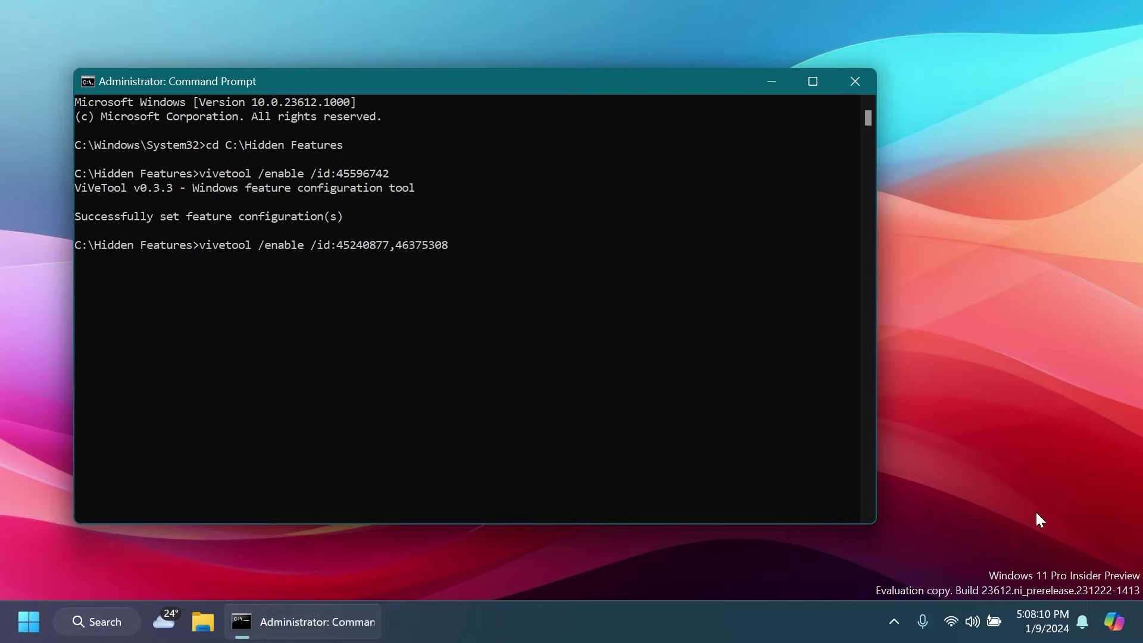
key(Return)
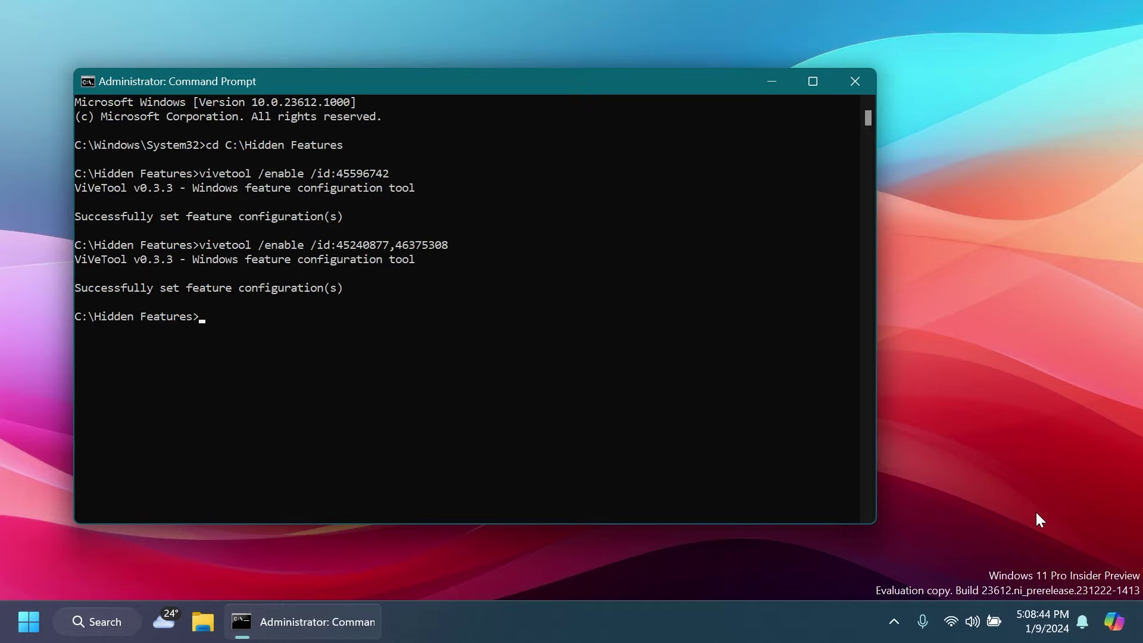
Run vivetool /enable /id:47526873, then close the Command Prompt window.
text(ivetool /enable /)
text(id:47526873)
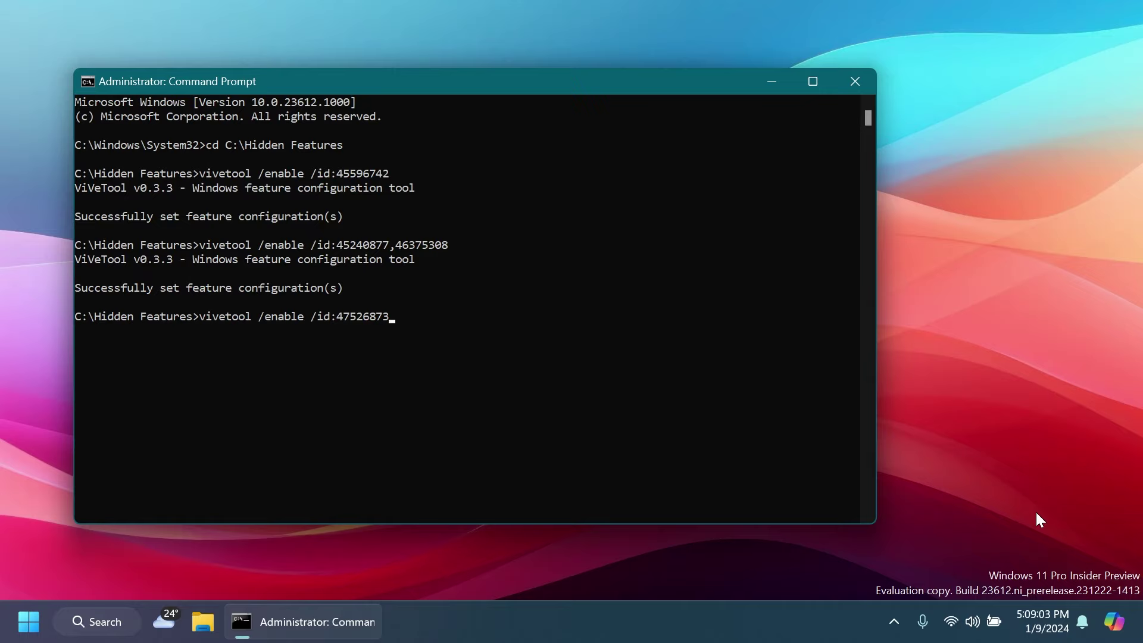
key(Return)
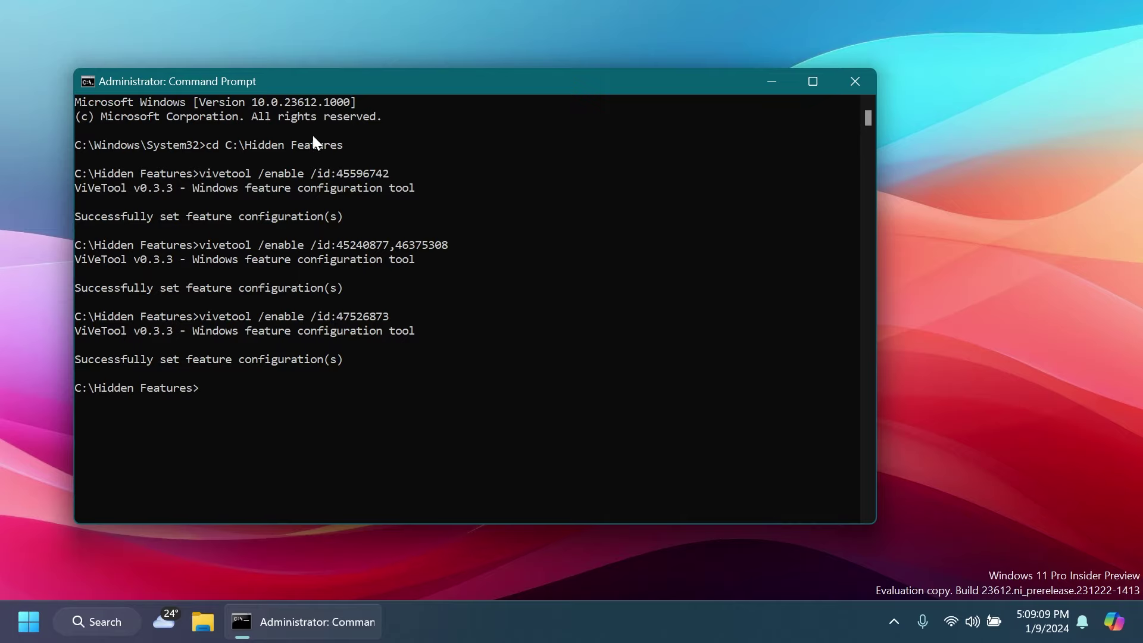
click(854, 83)
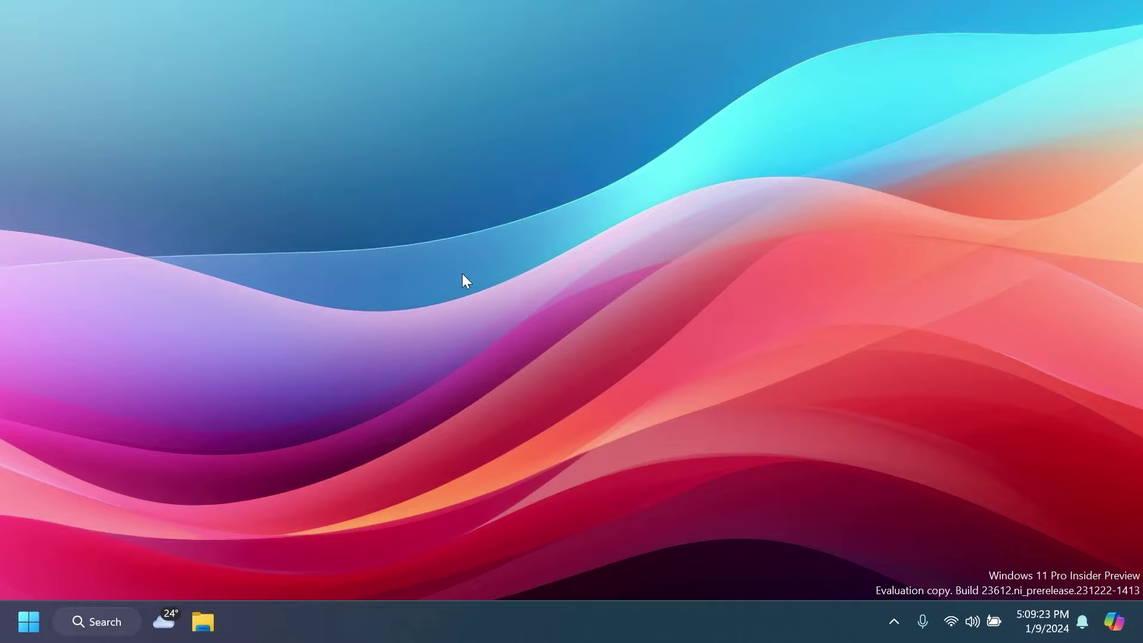
Launch Notepad from Start search, type 'tech based', and select all the text.
key(super)
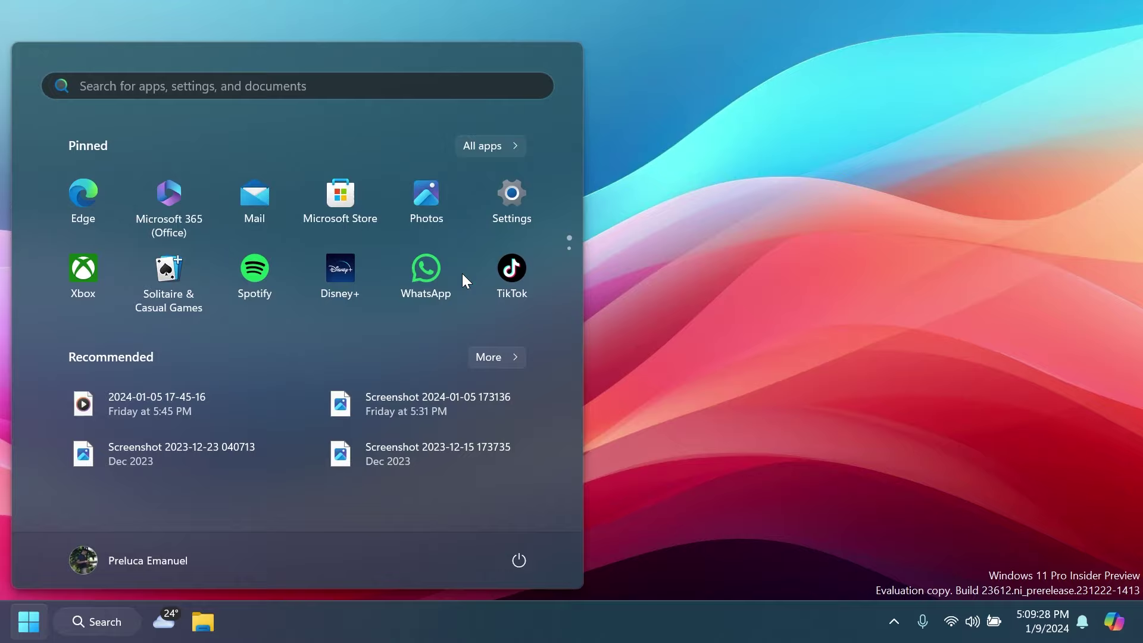
text(note)
key(Return)
text(te)
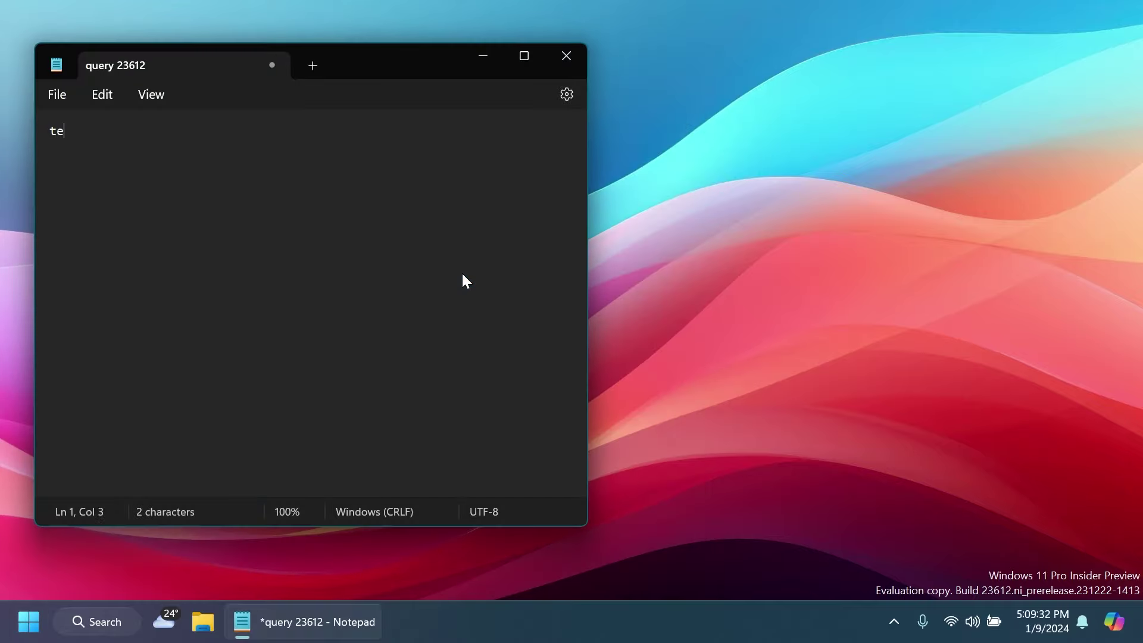
text(ch based)
key(ctrl+a)
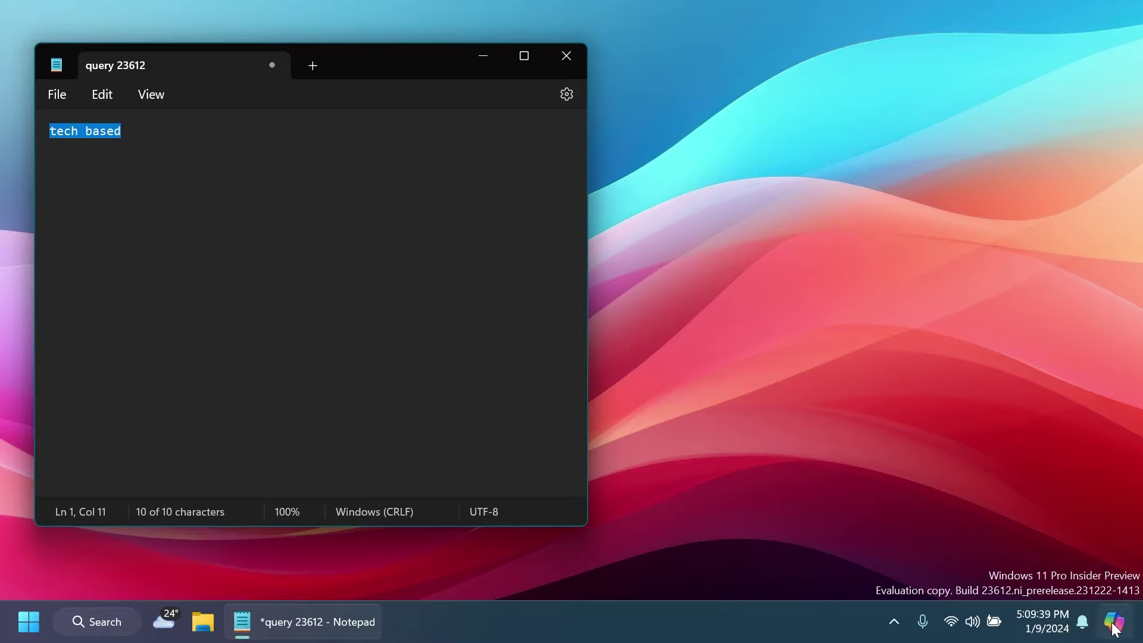
mouse_move(1114, 625)
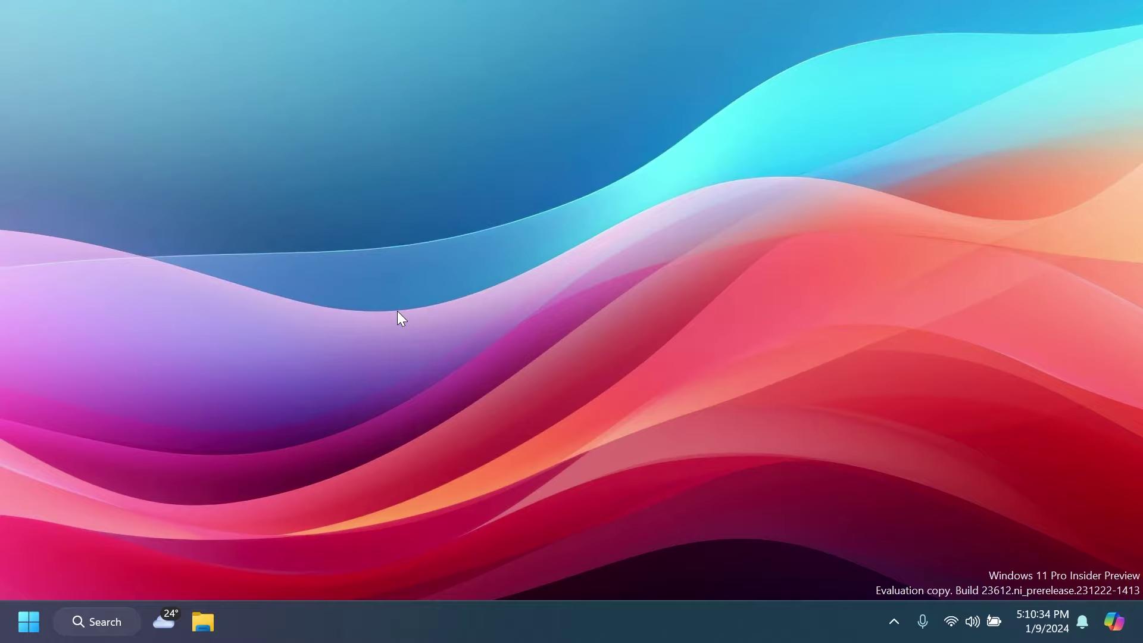
click(8, 635)
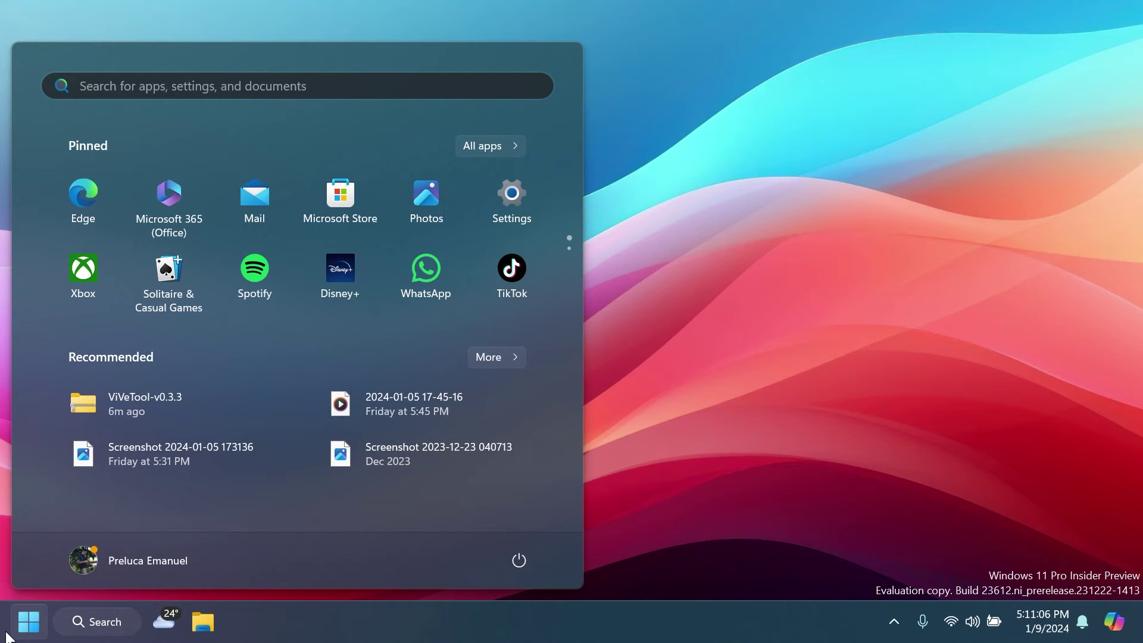